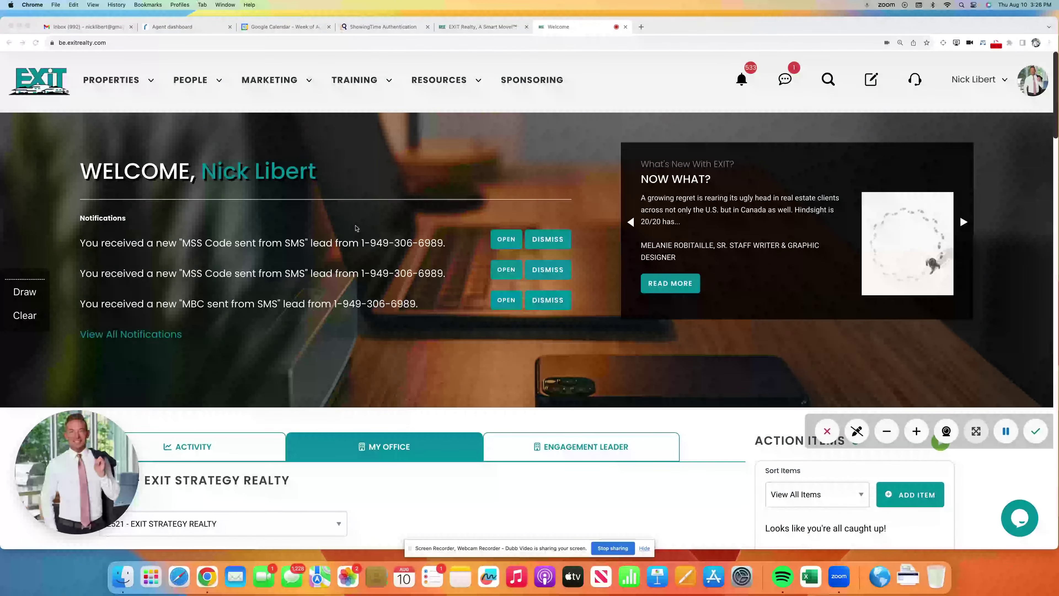
# - Reload the home page and bring the Activity Snapshot (172 listings, 251 active agents, 204.5 sponsored) into view
pyautogui.click(644, 550)
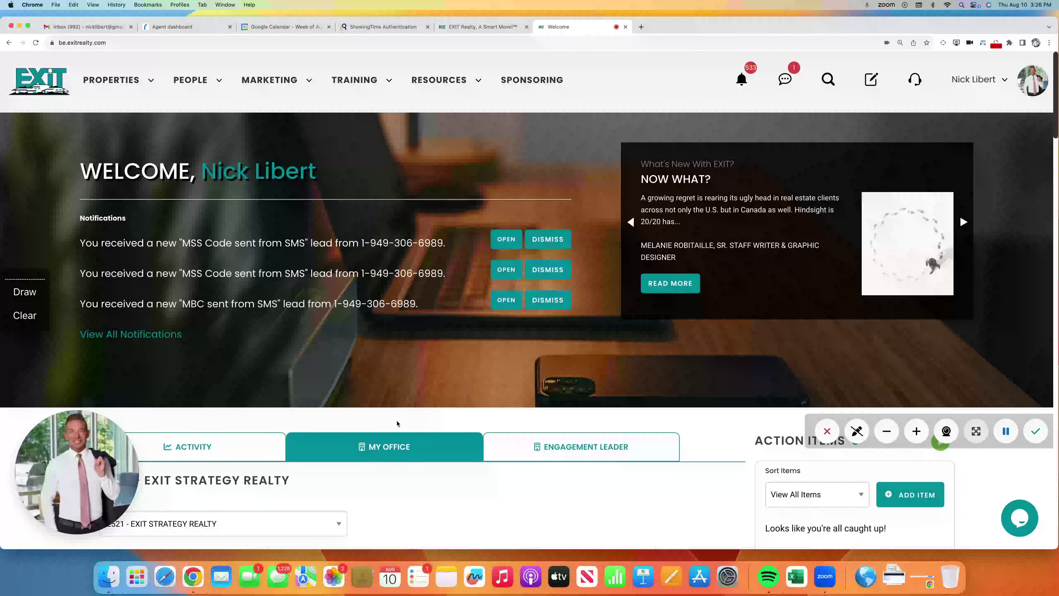
pyautogui.scroll(-3, 421, 355)
pyautogui.scroll(3, 451, 270)
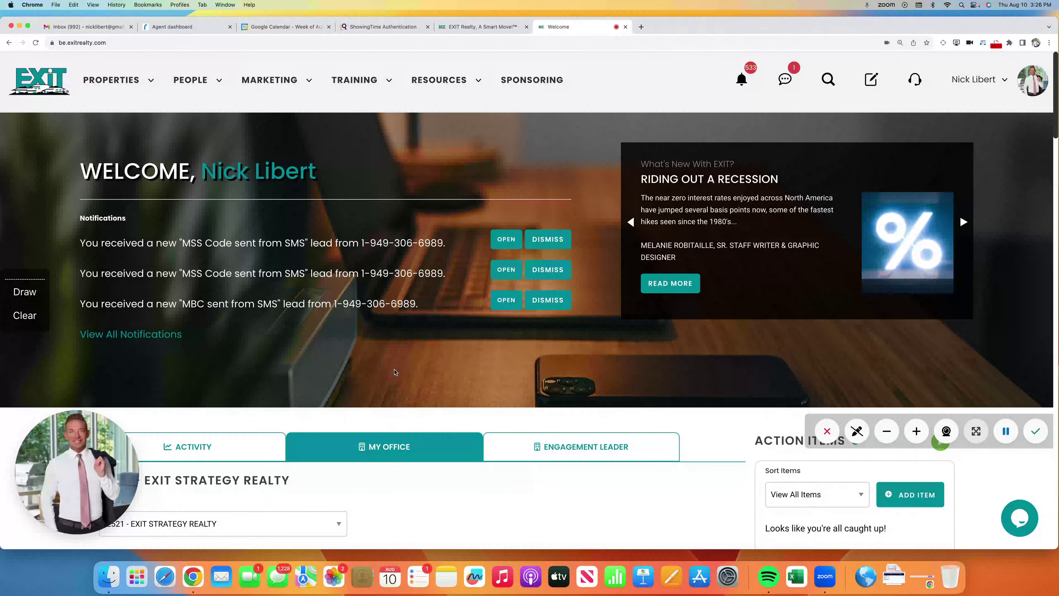
pyautogui.click(44, 87)
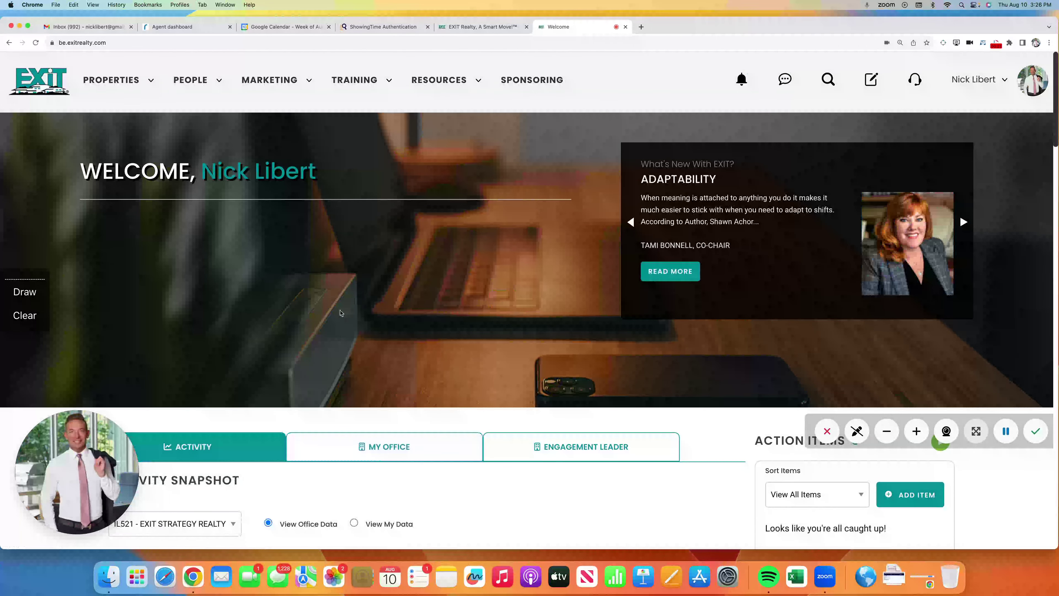
pyautogui.scroll(-3, 353, 371)
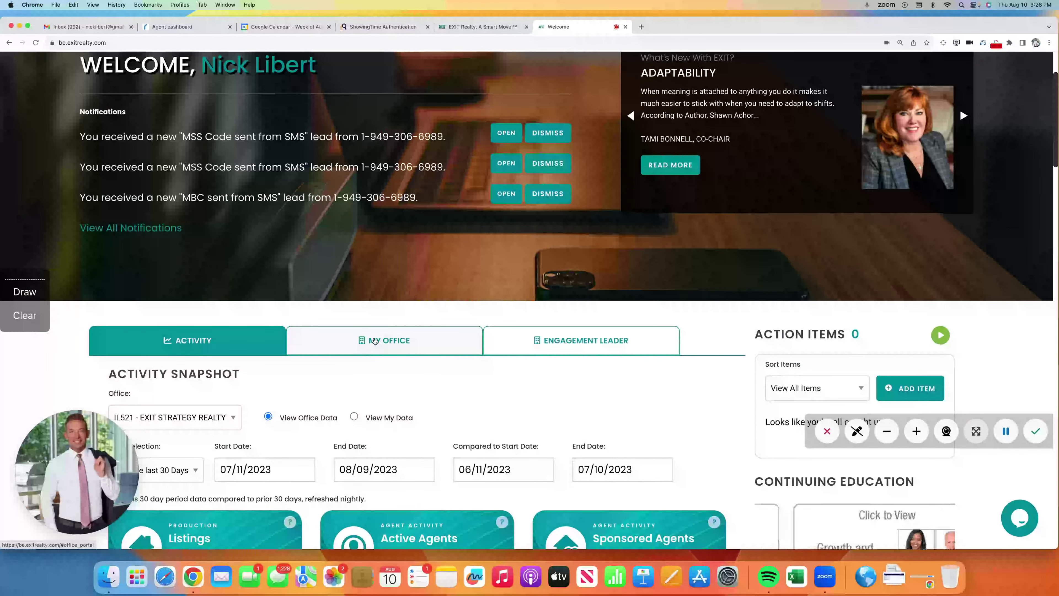
pyautogui.scroll(3, 279, 223)
pyautogui.scroll(-4, 354, 262)
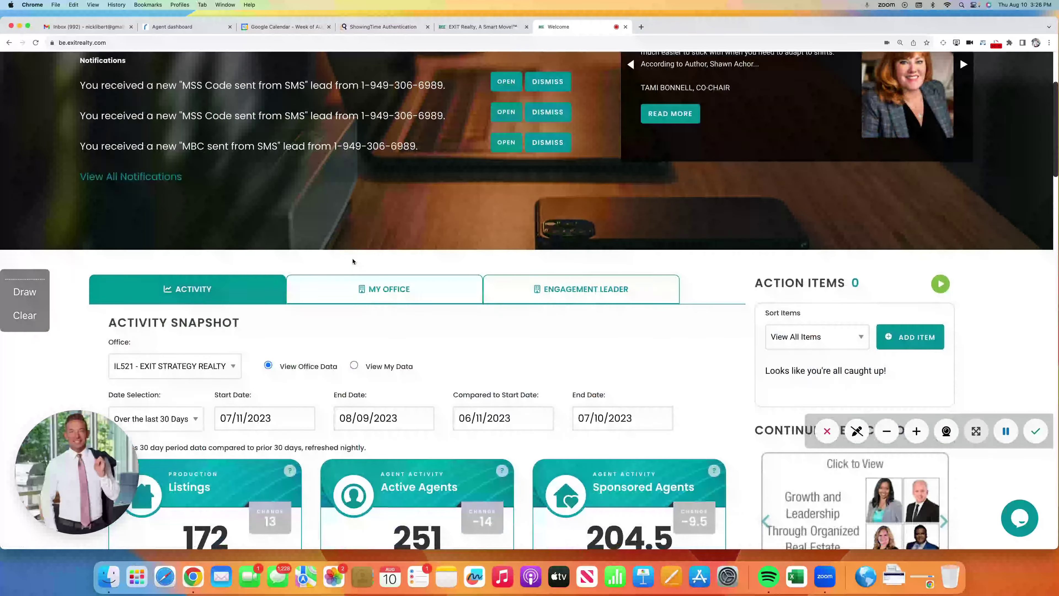
# - Switch to My Office and review Exit Strategy Realty's announcements, documents, 175 listings and 258-agent directory
pyautogui.click(390, 289)
pyautogui.scroll(-5, 410, 317)
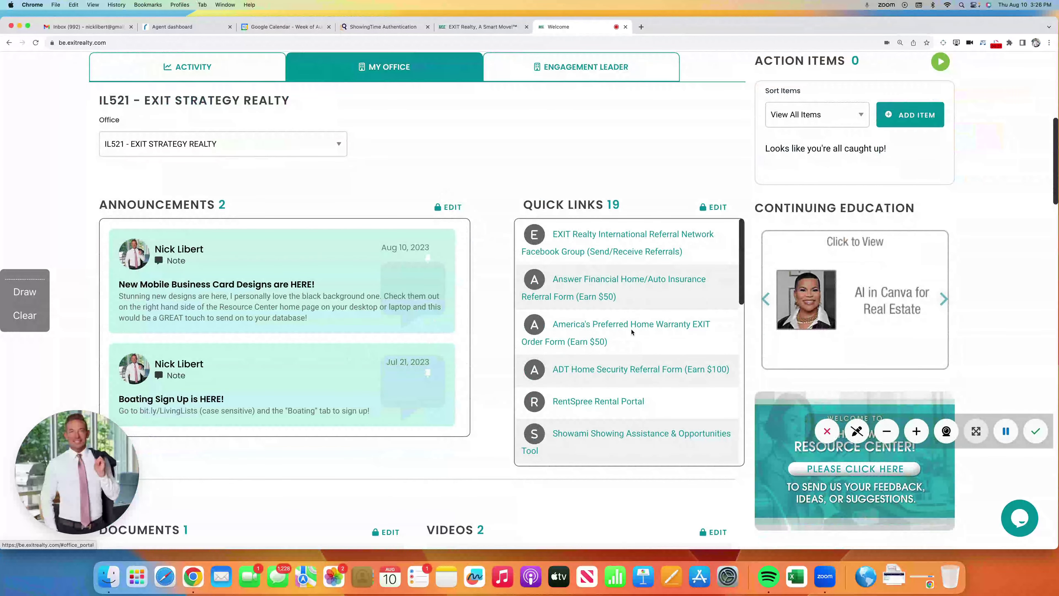
pyautogui.scroll(-5, 630, 334)
pyautogui.scroll(-5, 507, 381)
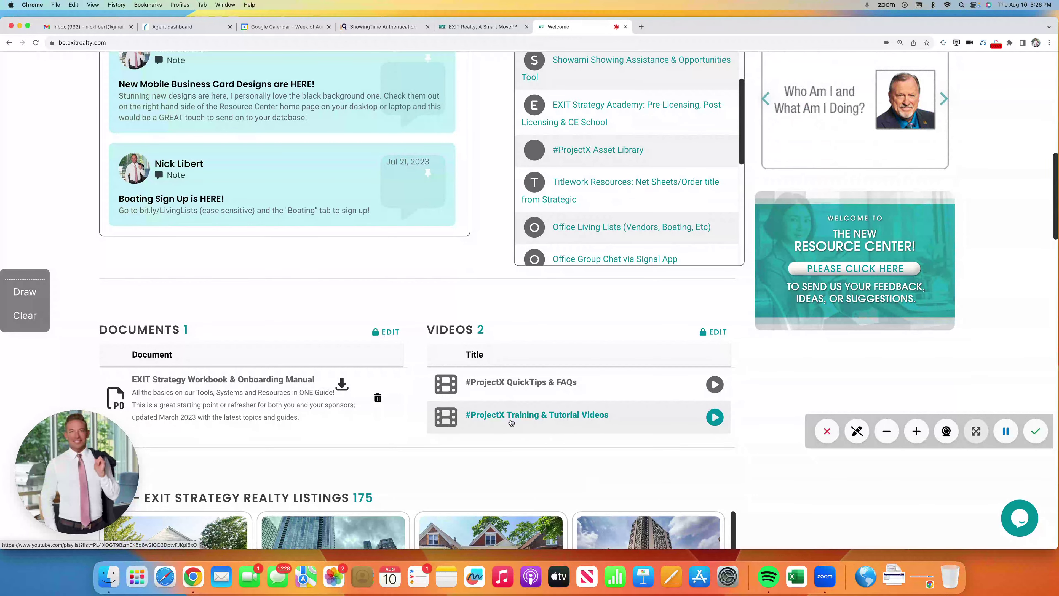
pyautogui.scroll(-2, 511, 422)
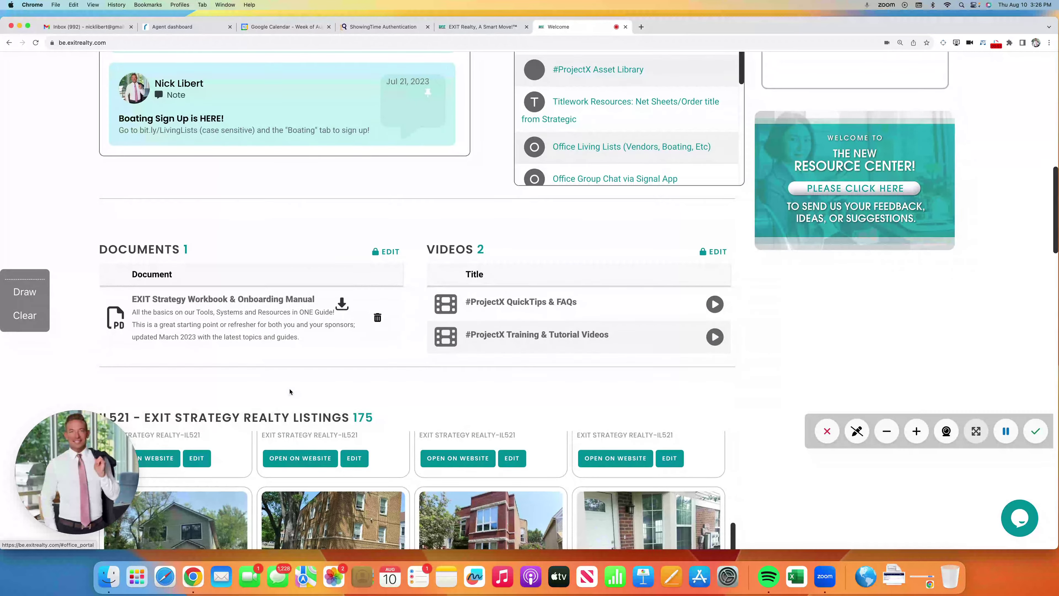
pyautogui.scroll(-6, 748, 415)
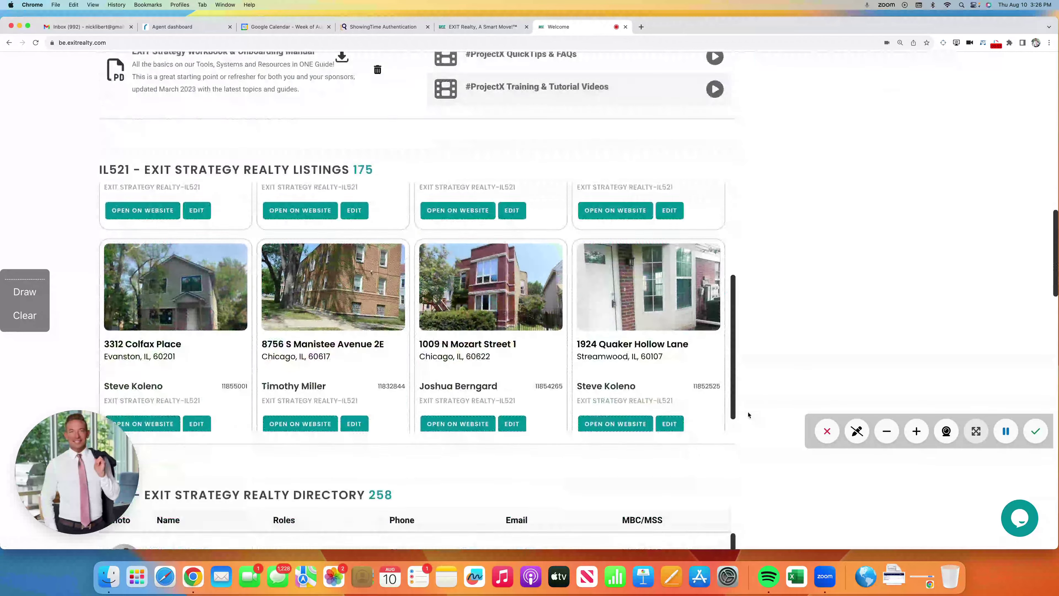
pyautogui.scroll(-2, 749, 415)
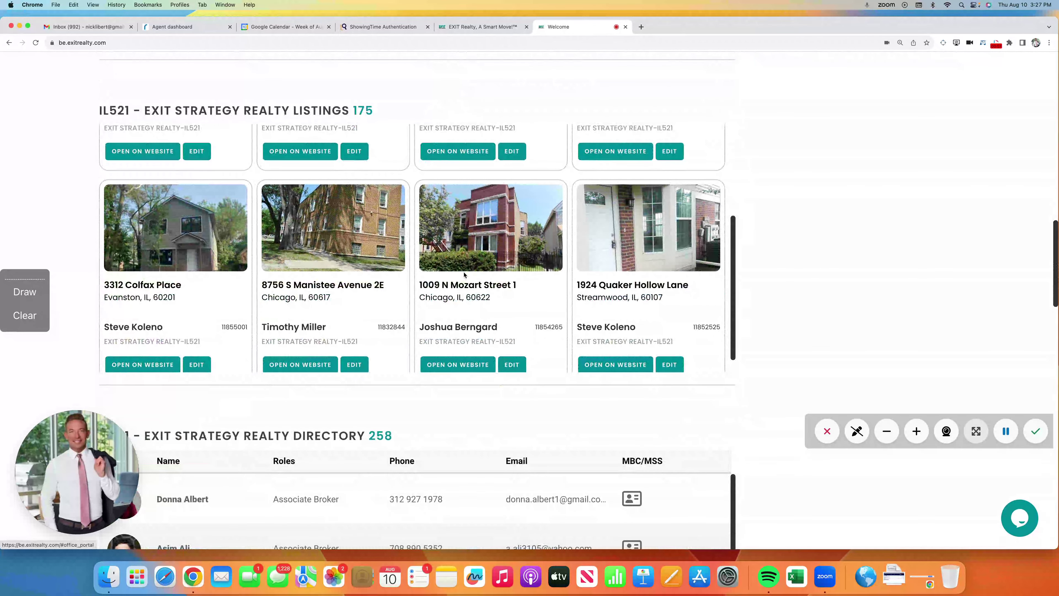
pyautogui.scroll(-2, 775, 273)
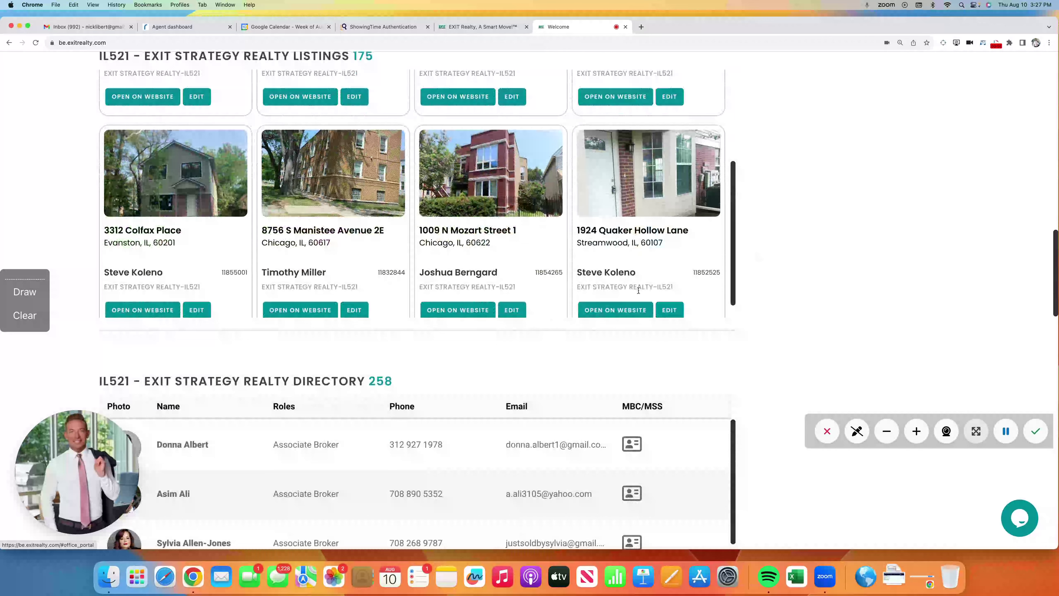
pyautogui.scroll(-4, 714, 379)
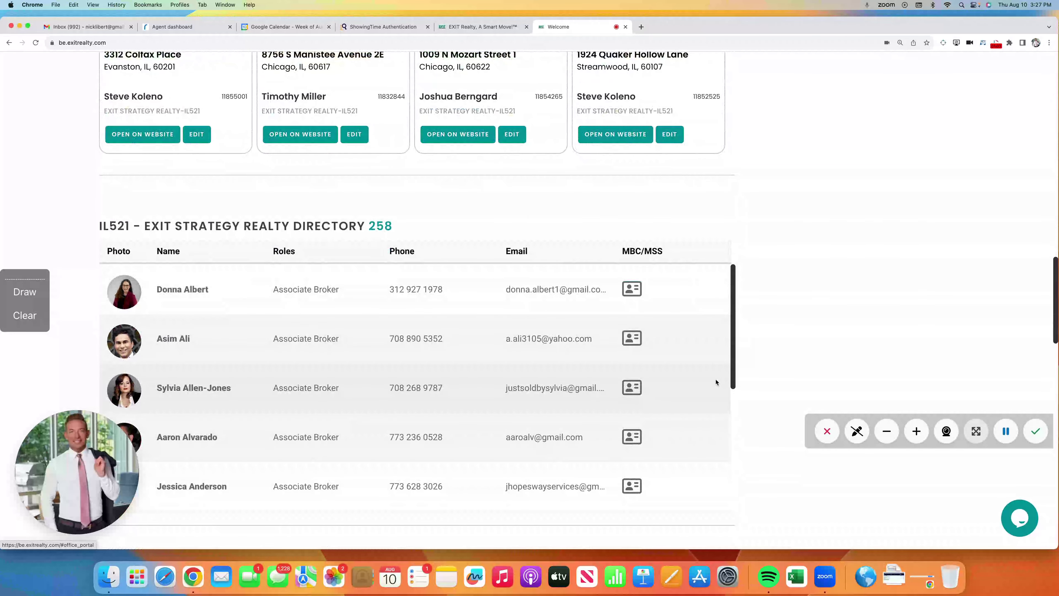
pyautogui.scroll(-6, 783, 329)
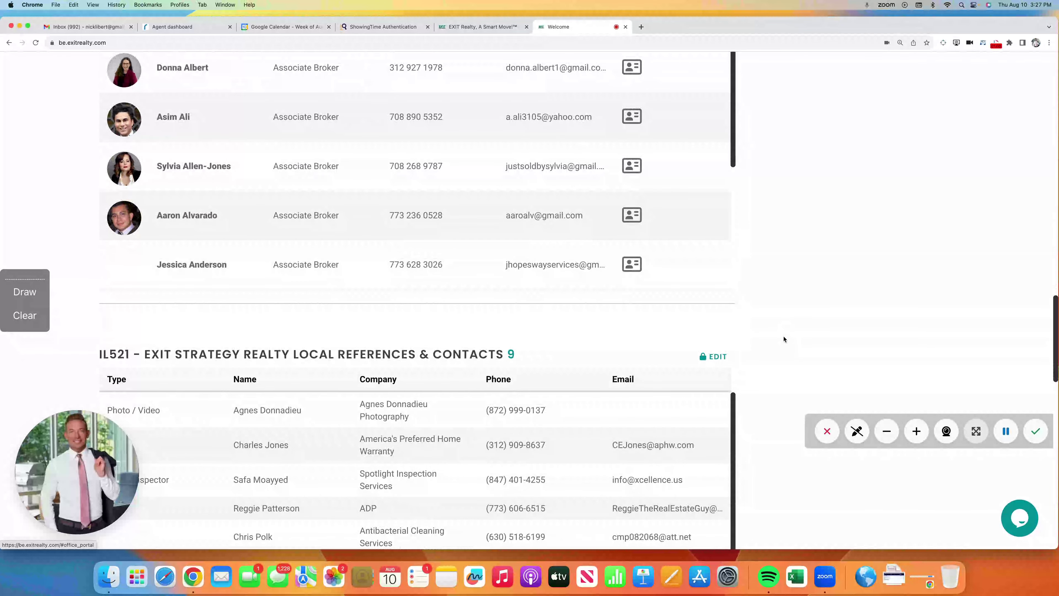
pyautogui.scroll(-3, 784, 338)
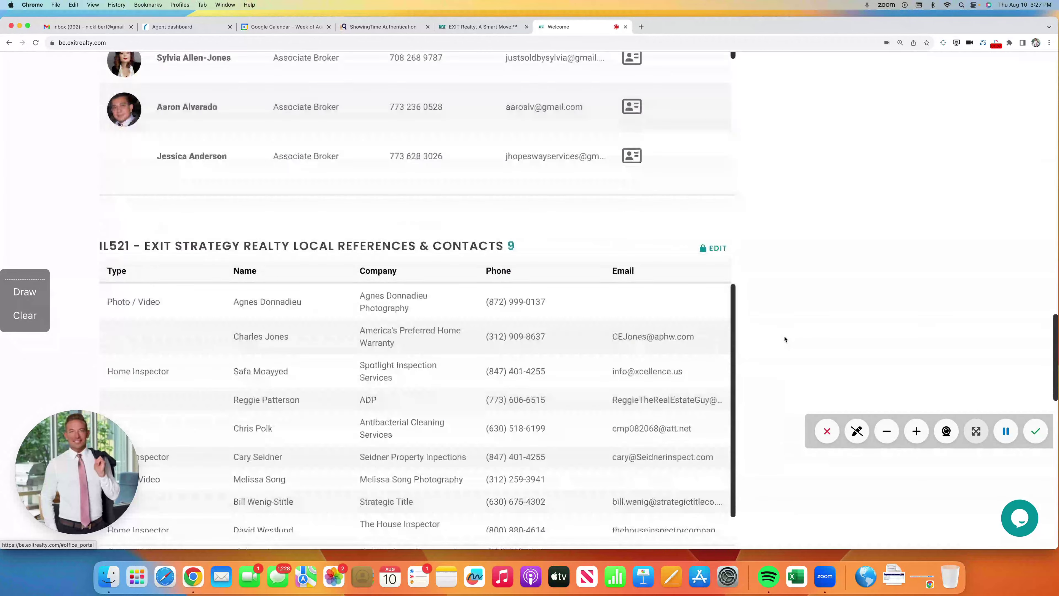
pyautogui.scroll(-12, 784, 339)
pyautogui.scroll(20, 784, 338)
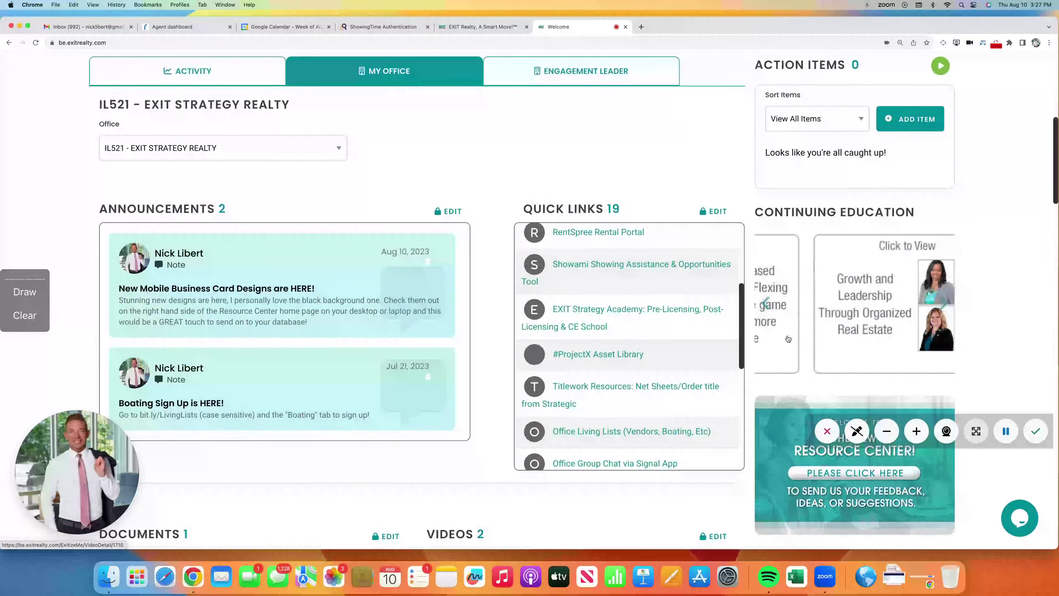
pyautogui.scroll(10, 788, 338)
# - Open My Mobile Business Card™ from the profile menu and go to the Design step
pyautogui.click(991, 79)
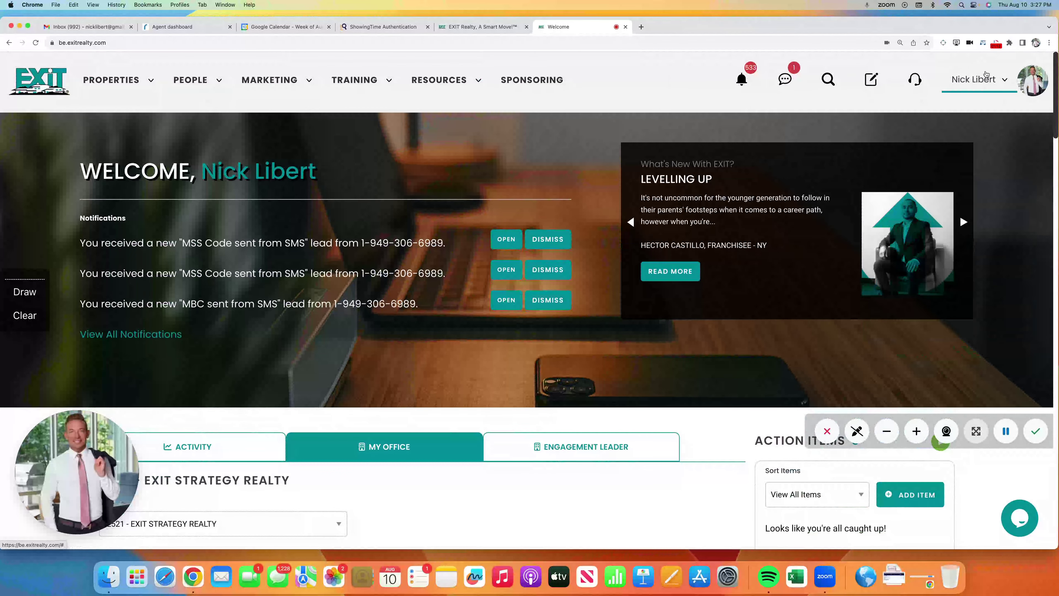
pyautogui.moveTo(986, 75)
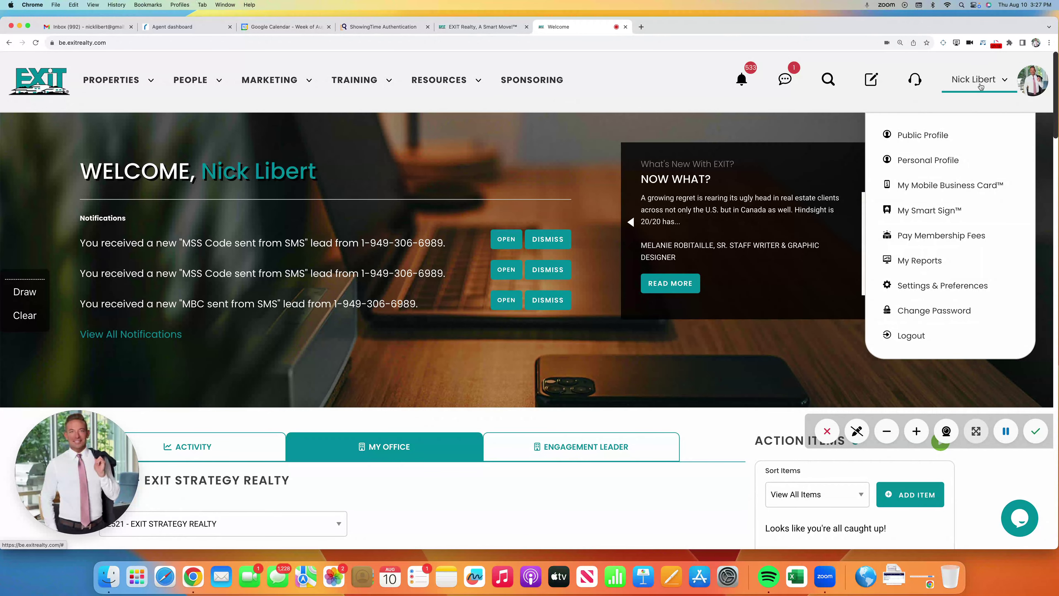
pyautogui.click(954, 185)
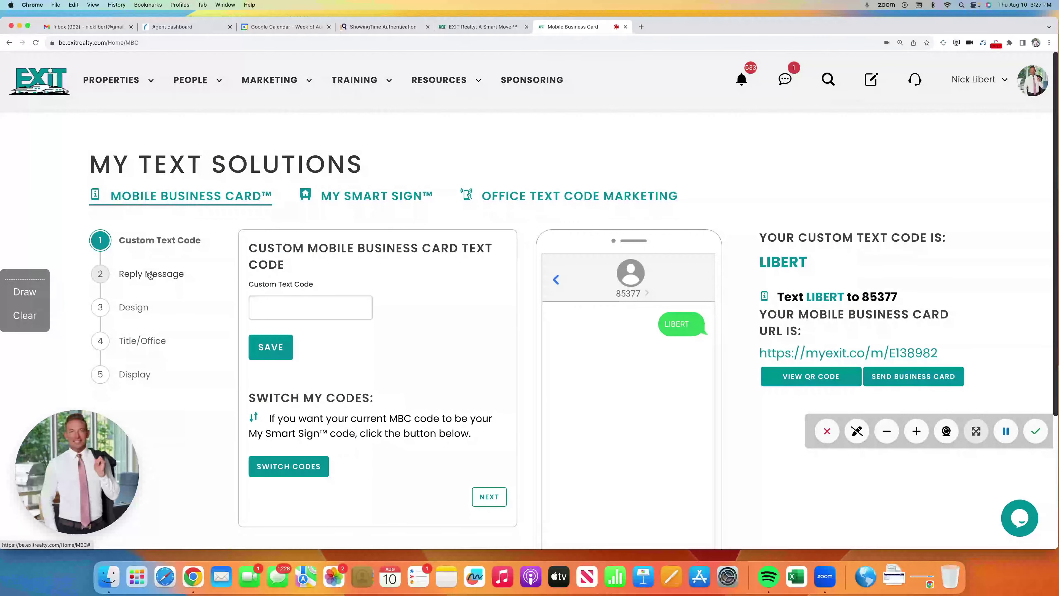
pyautogui.click(130, 308)
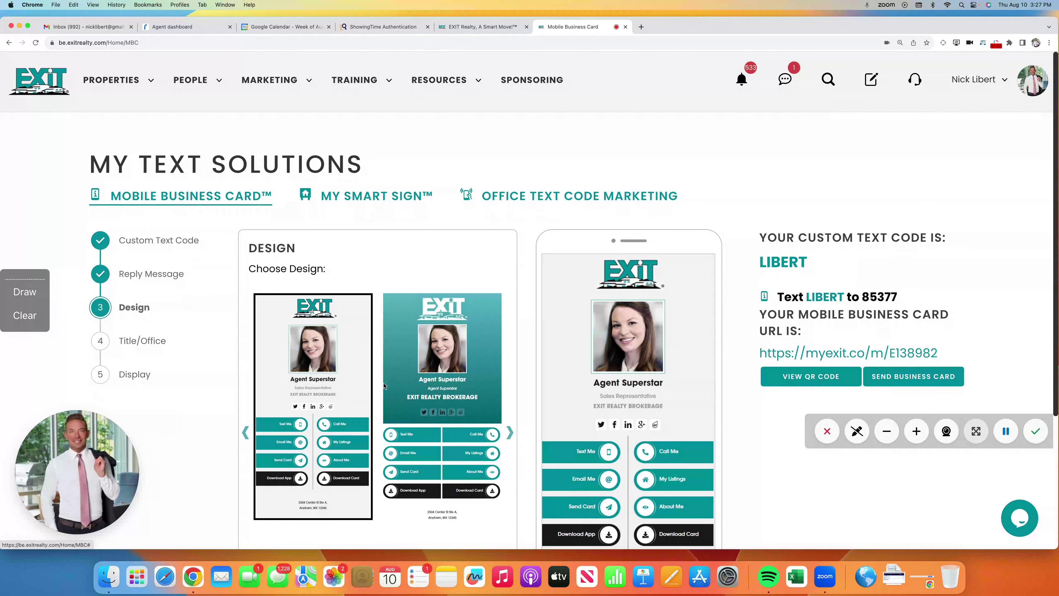
# - Browse the card designs and select the dark photo-header Agent Superstar template
pyautogui.scroll(-2, 415, 389)
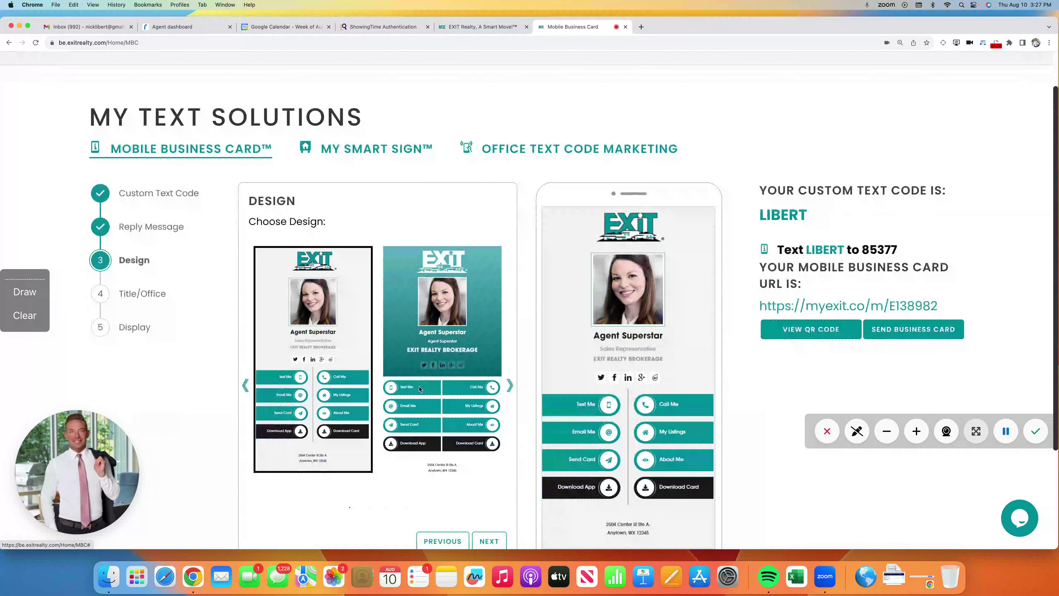
pyautogui.click(510, 386)
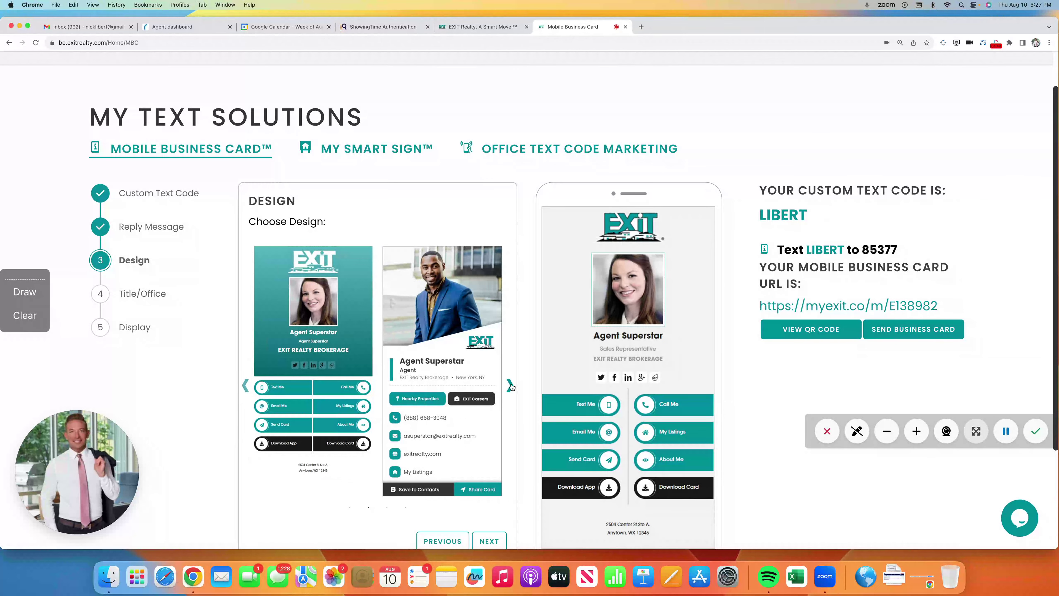
pyautogui.click(510, 386)
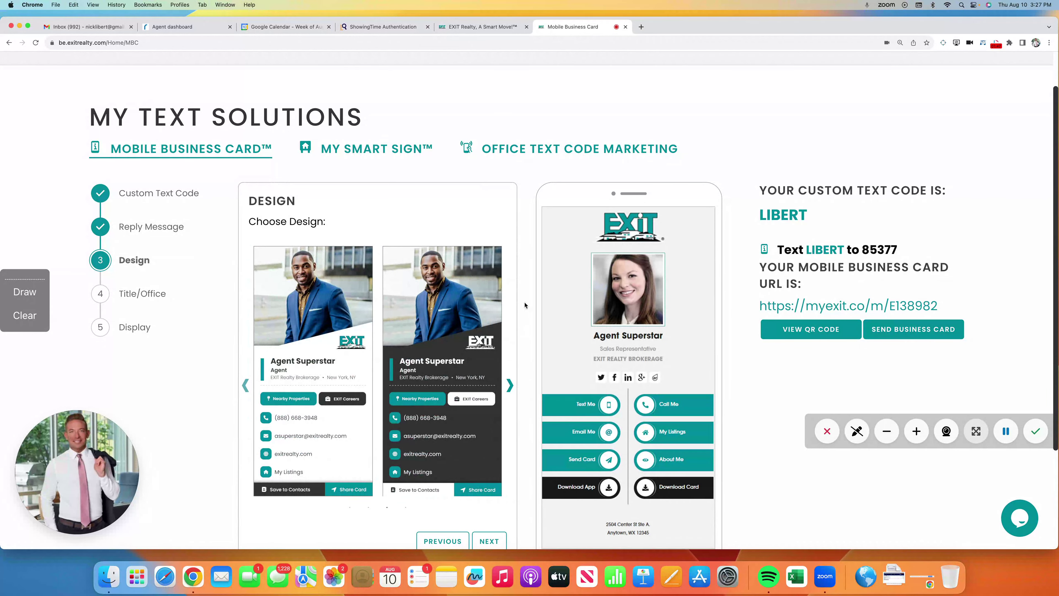
pyautogui.click(510, 386)
pyautogui.click(246, 385)
pyautogui.click(432, 301)
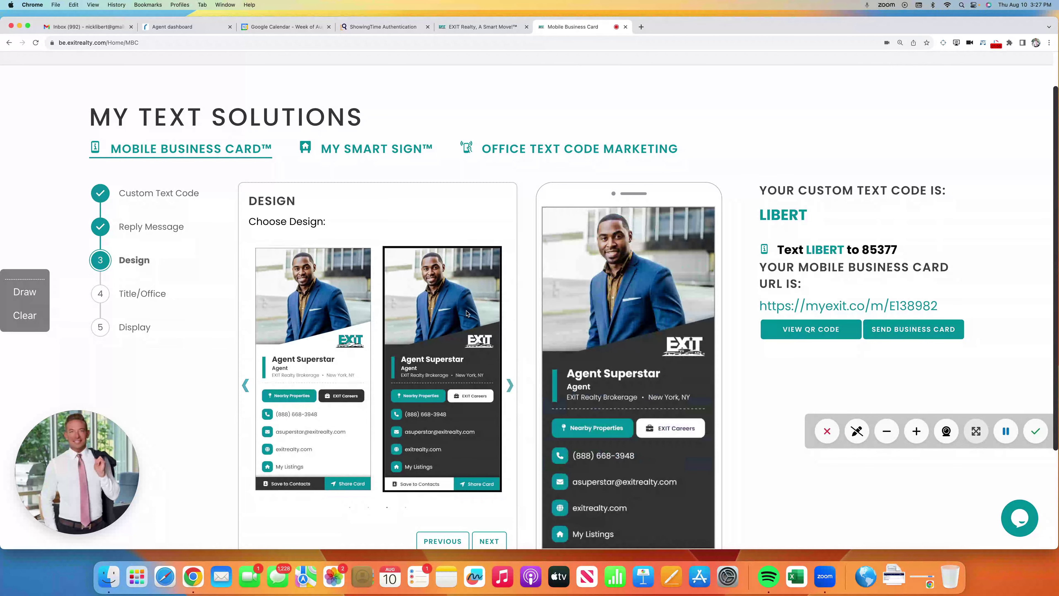
pyautogui.scroll(-5, 476, 316)
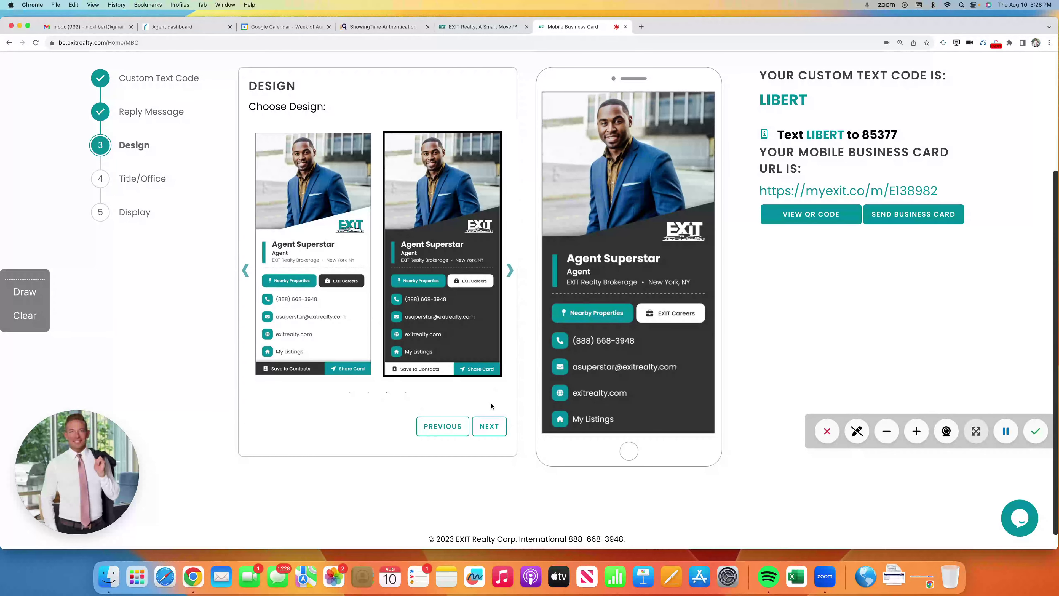
# - Set the title/office to IL521 - Franchisee, then save the Display step options
pyautogui.click(488, 426)
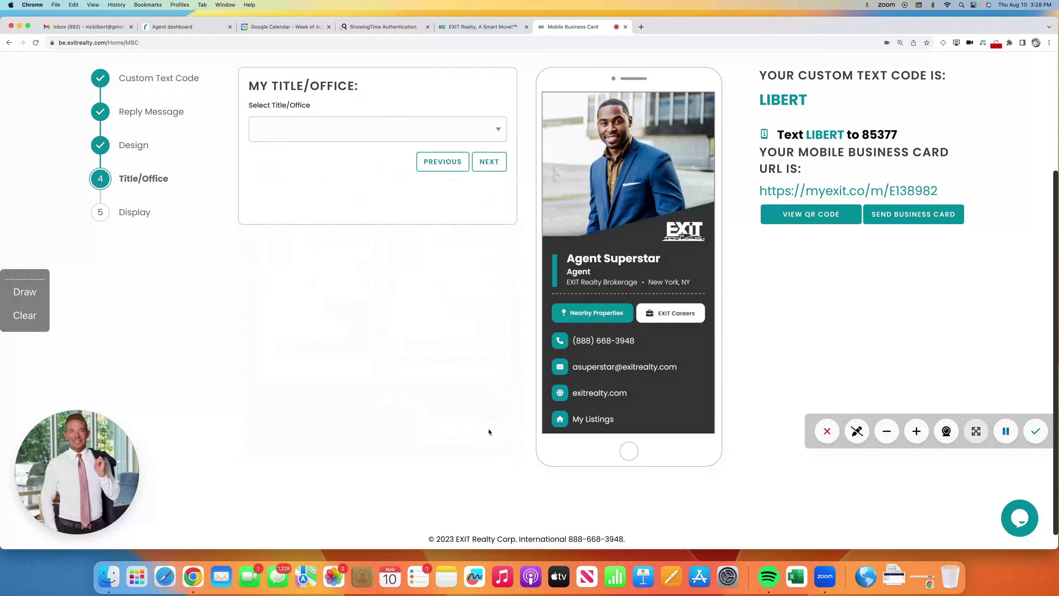
pyautogui.click(348, 121)
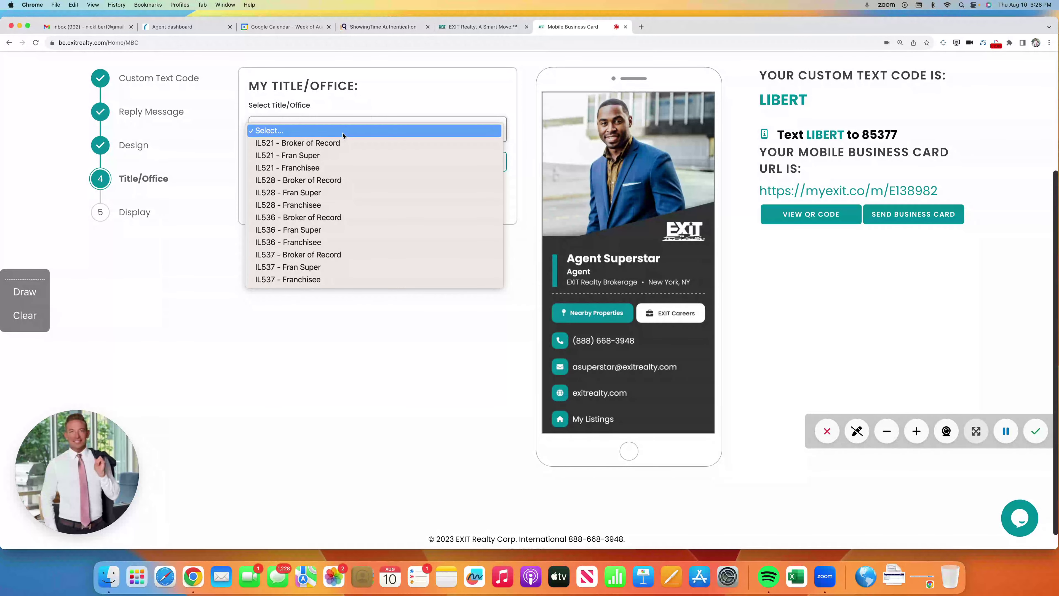
pyautogui.click(324, 169)
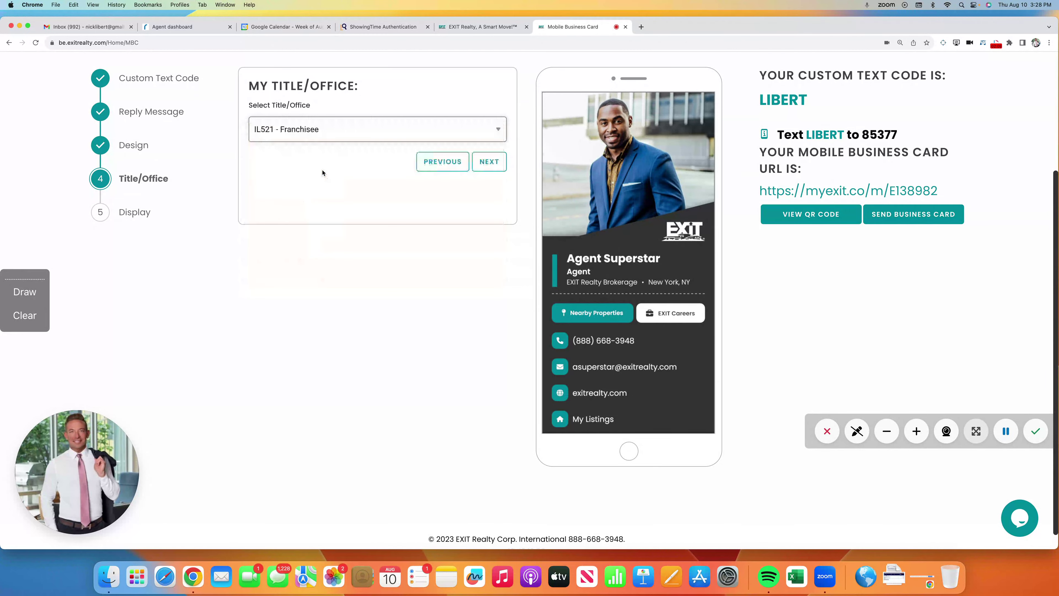
pyautogui.click(495, 163)
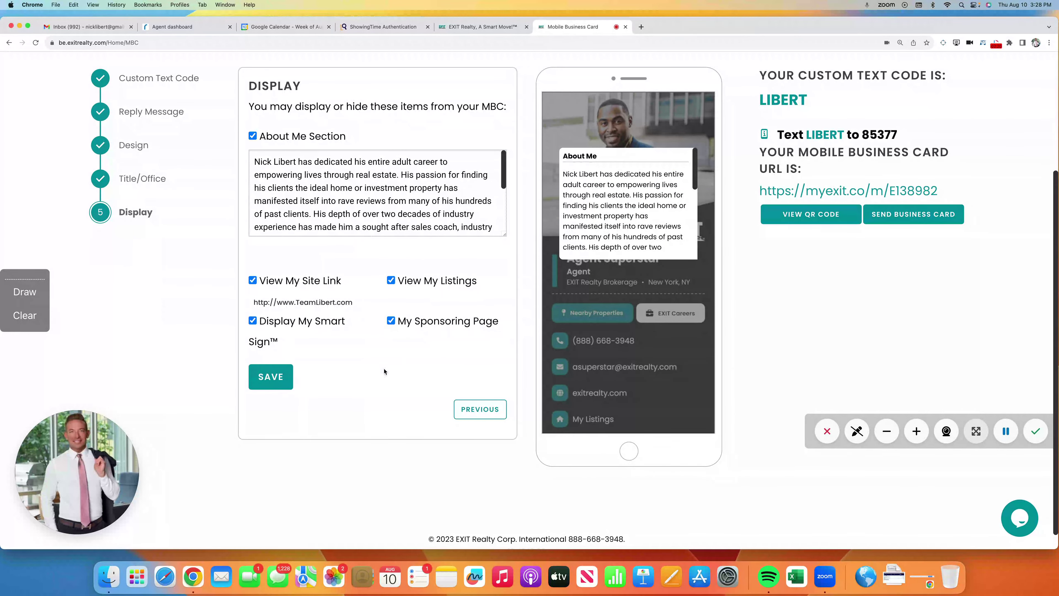
pyautogui.click(275, 380)
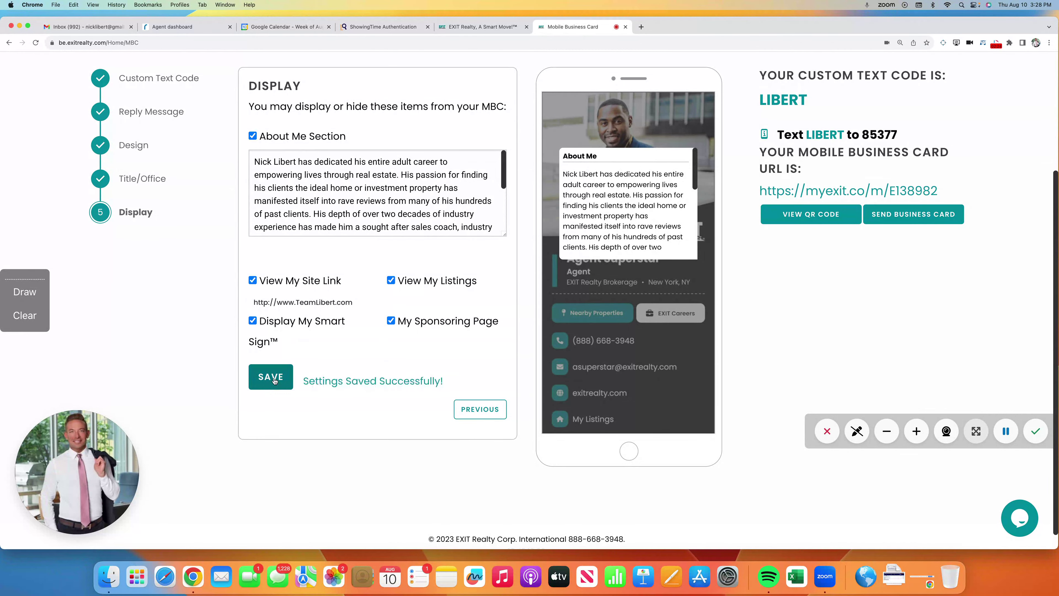
pyautogui.scroll(-2, 459, 428)
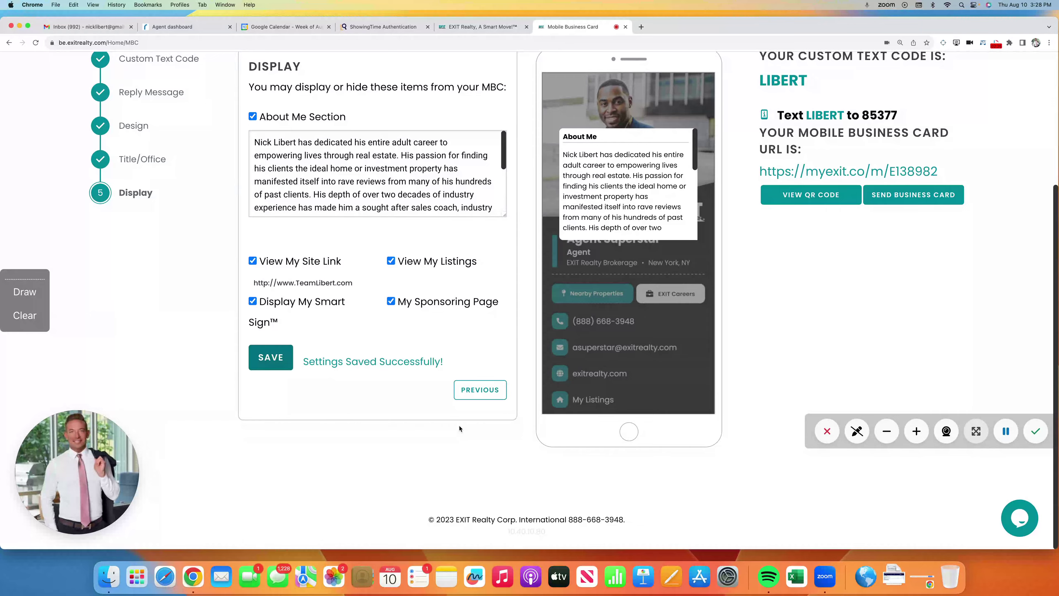
pyautogui.scroll(5, 460, 429)
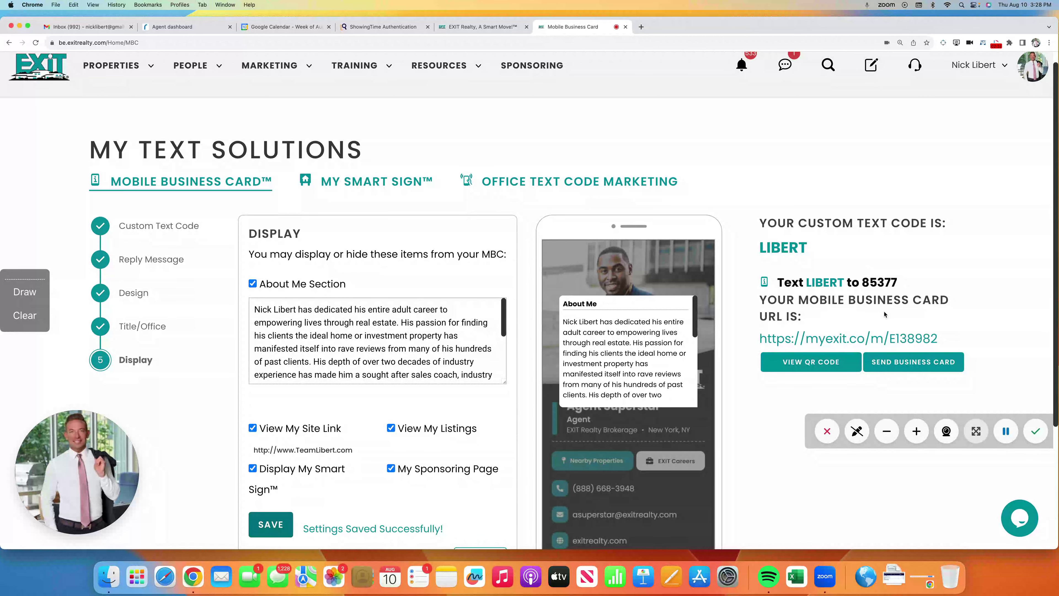
pyautogui.scroll(-3, 600, 350)
pyautogui.scroll(3, 592, 336)
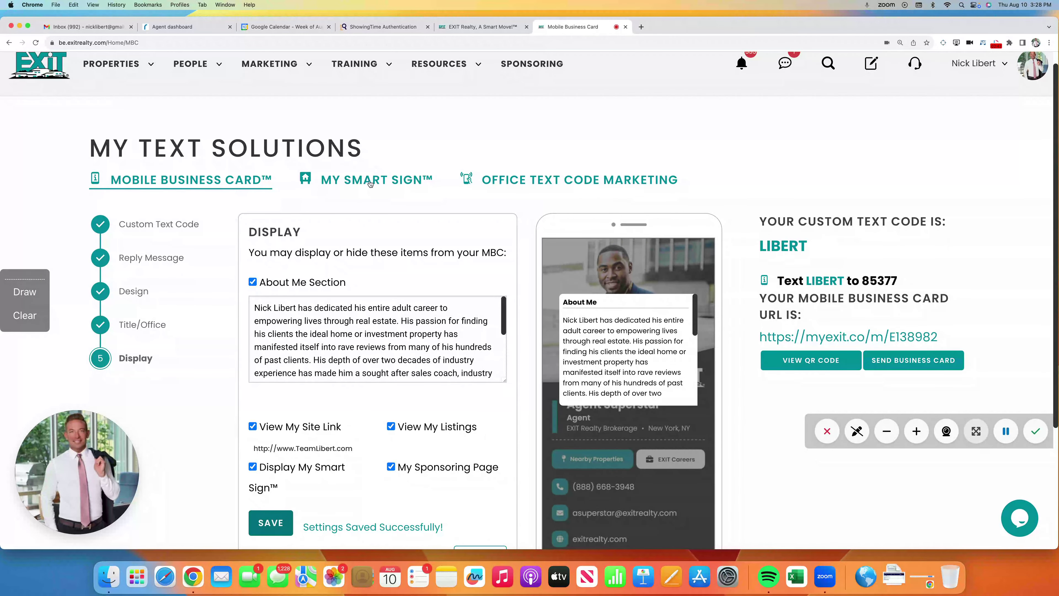
pyautogui.click(370, 183)
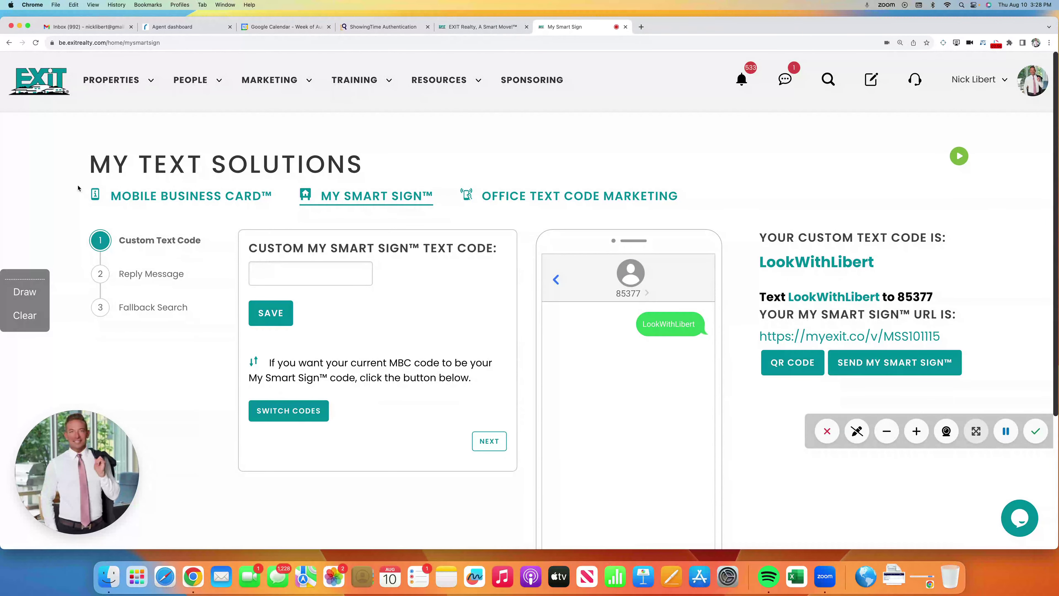
# - Return to the Mobile Business Card tab and open the Reply Message step showing 'I'm excited to get to work!'
pyautogui.click(212, 202)
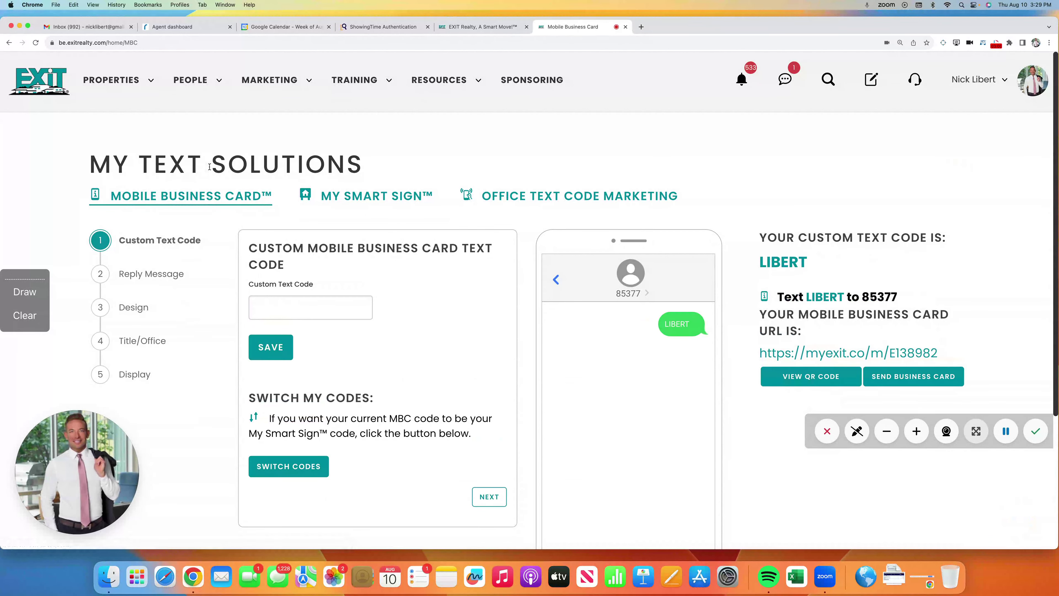
pyautogui.click(162, 279)
pyautogui.scroll(-2, 384, 342)
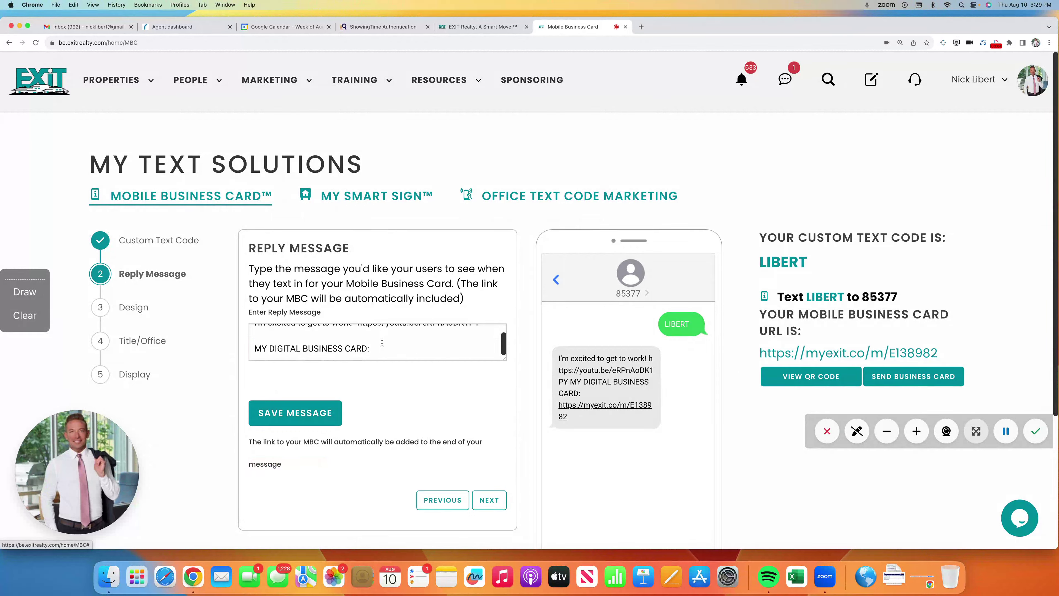
pyautogui.scroll(2, 384, 343)
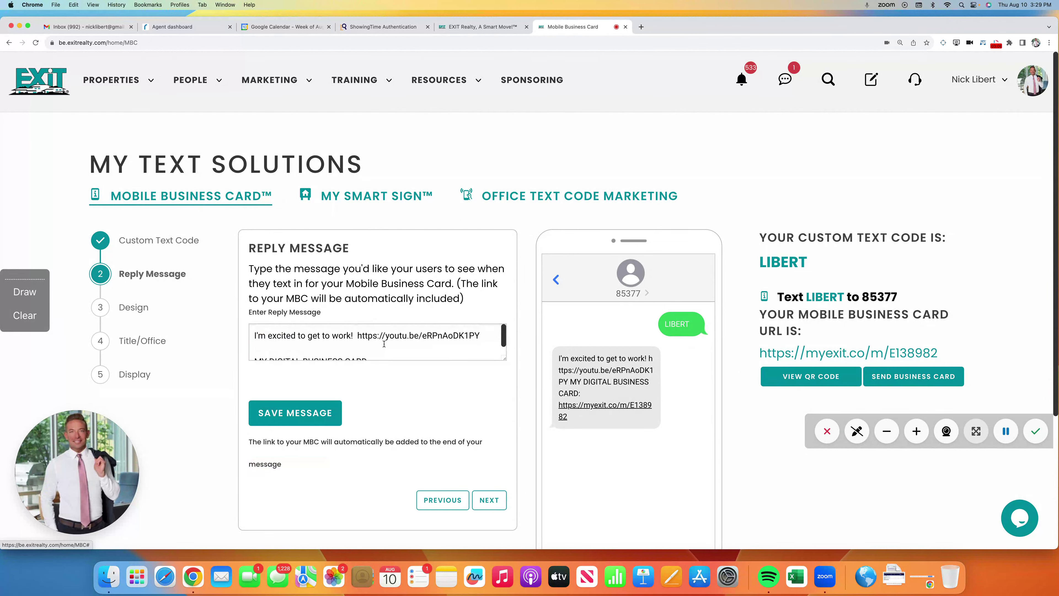